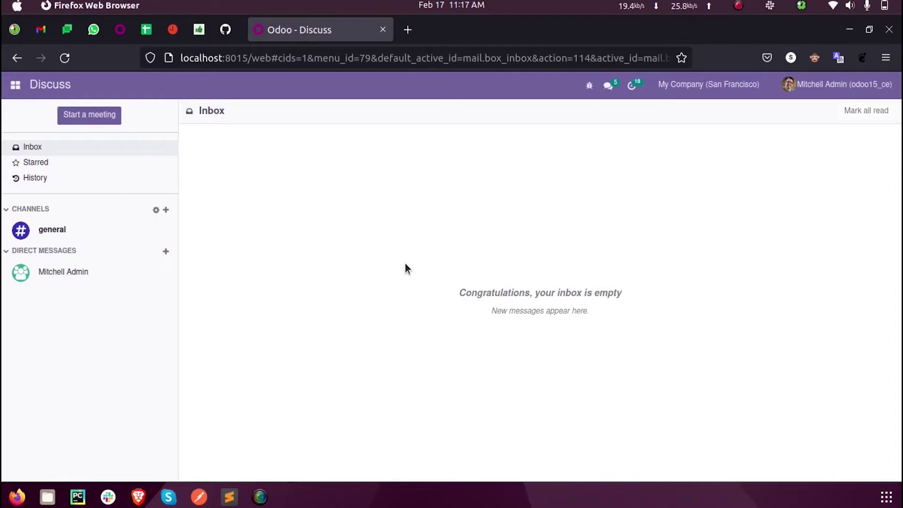
# Open the Education app from the apps grid to list the Student Applications
pyautogui.click(15, 85)
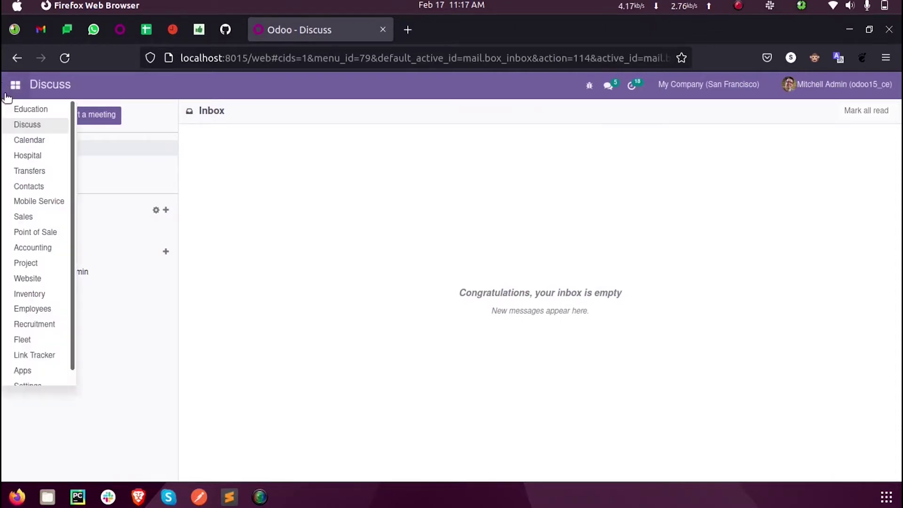
pyautogui.click(19, 107)
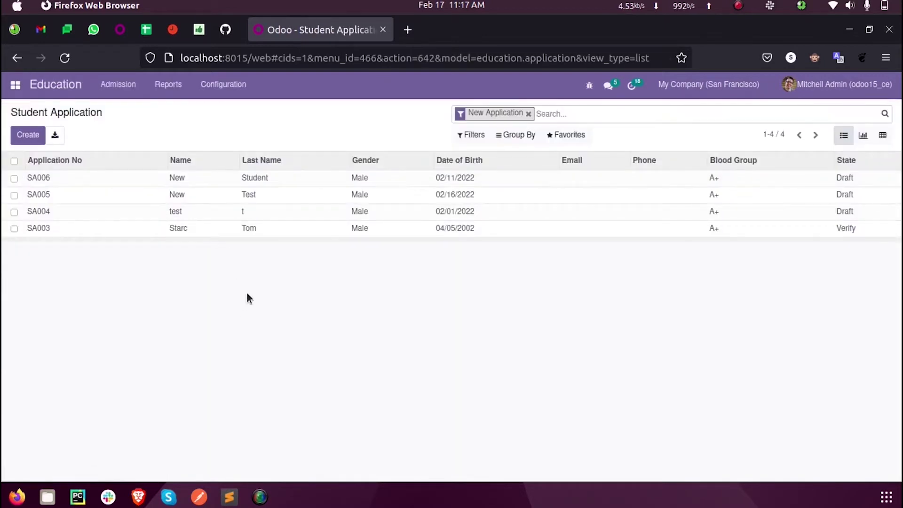
# Open application SA006, put it into edit mode and save it unchanged
pyautogui.click(79, 177)
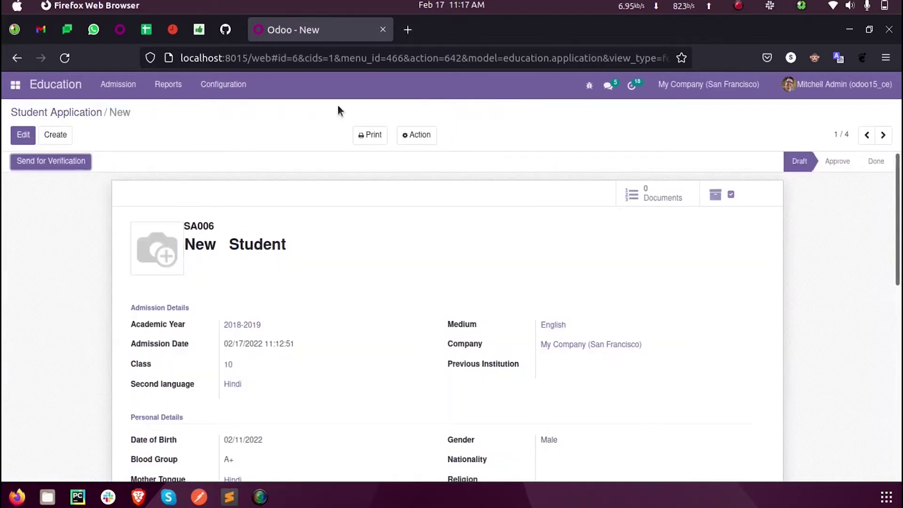
pyautogui.moveTo(502, 58)
pyautogui.mouseDown()
pyautogui.moveTo(569, 58)
pyautogui.moveTo(453, 113)
pyautogui.mouseUp()
pyautogui.click(2, 235)
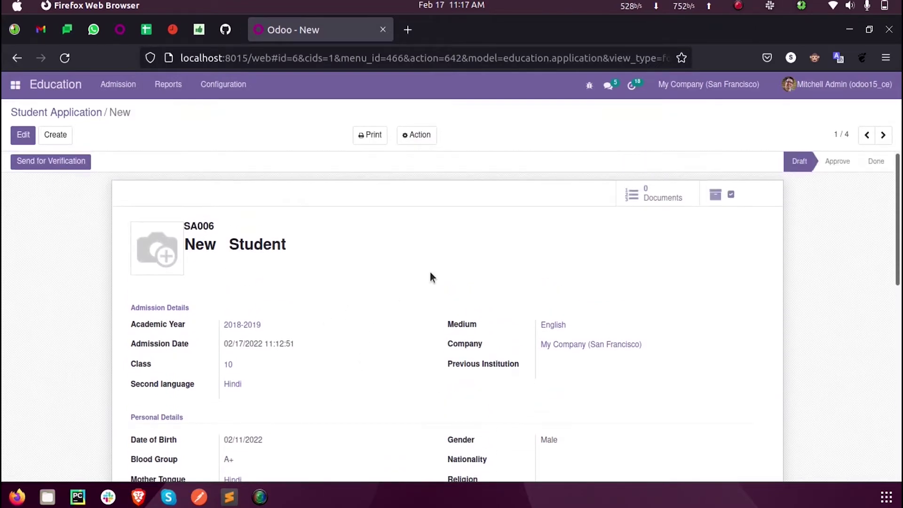
pyautogui.scroll(-2, 400, 286)
pyautogui.click(25, 137)
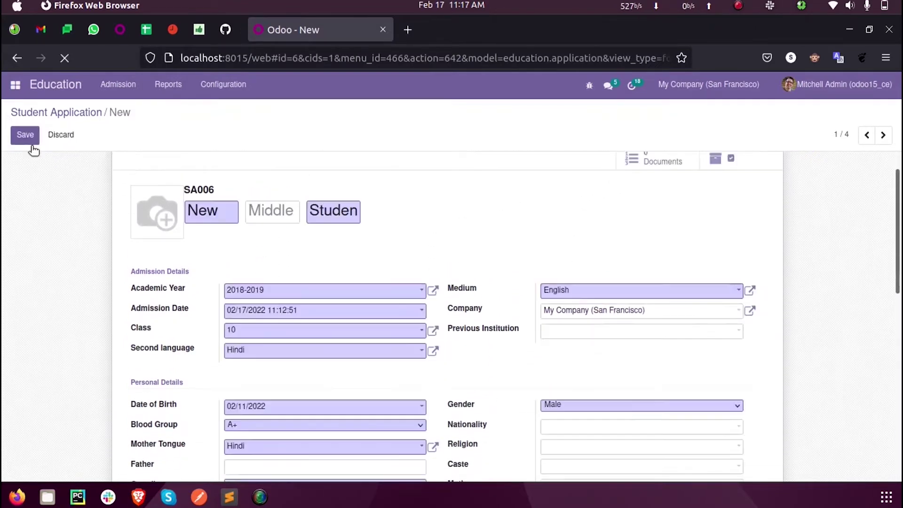
pyautogui.scroll(-2, 323, 274)
pyautogui.scroll(-4, 323, 275)
pyautogui.scroll(2, 400, 320)
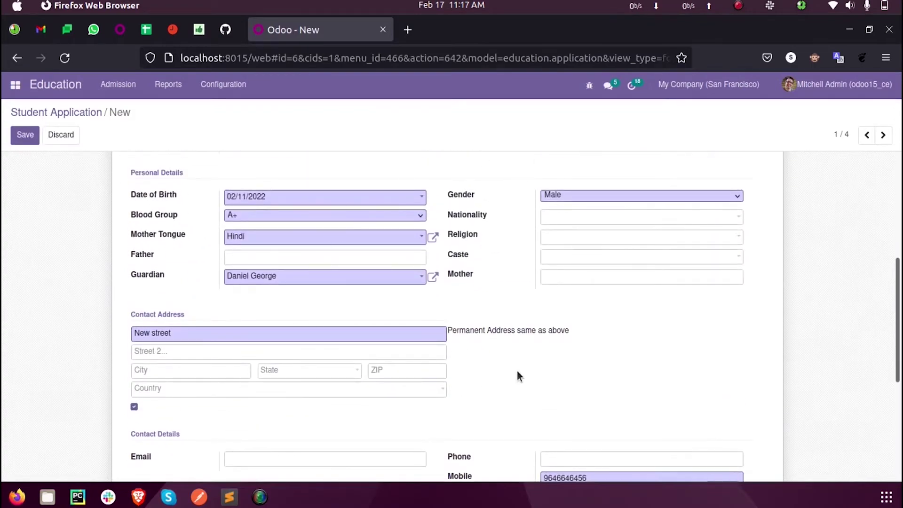
pyautogui.scroll(5, 517, 376)
pyautogui.click(25, 136)
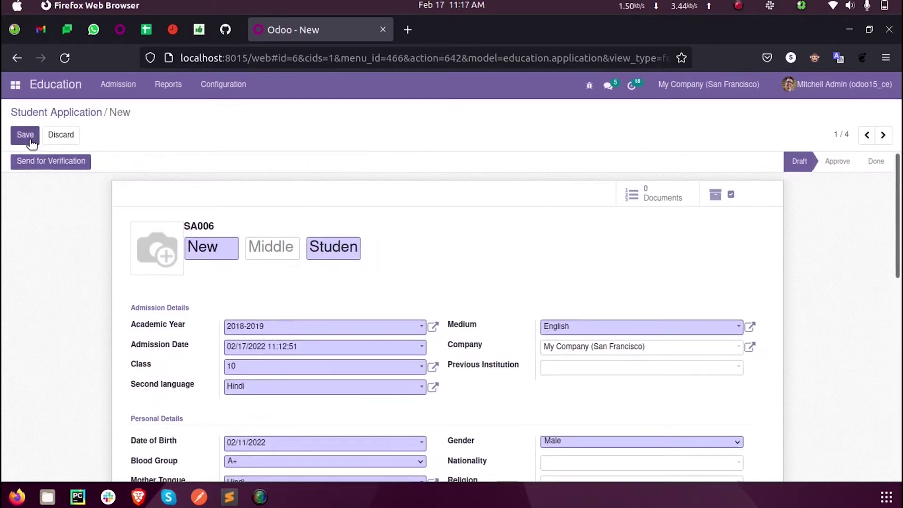
# Try Send for Verification on SA006 and check that its Documents list is empty
pyautogui.click(43, 164)
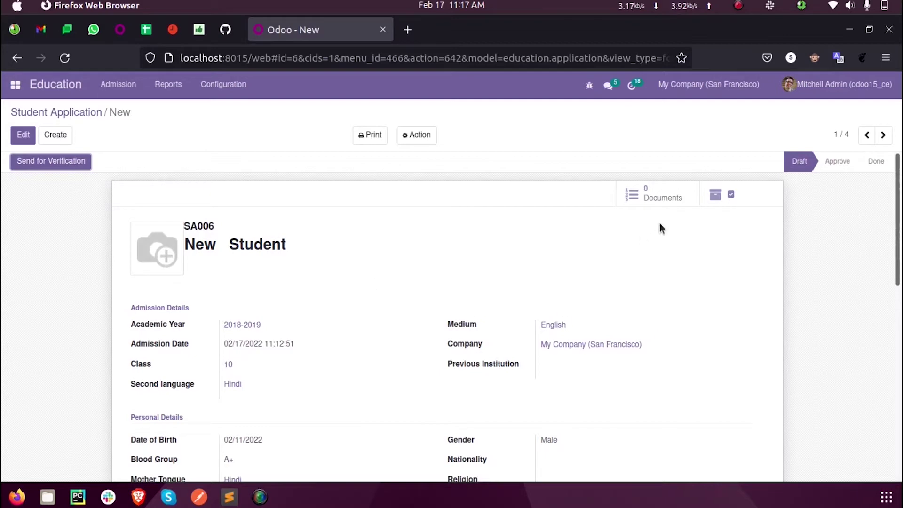
pyautogui.click(651, 201)
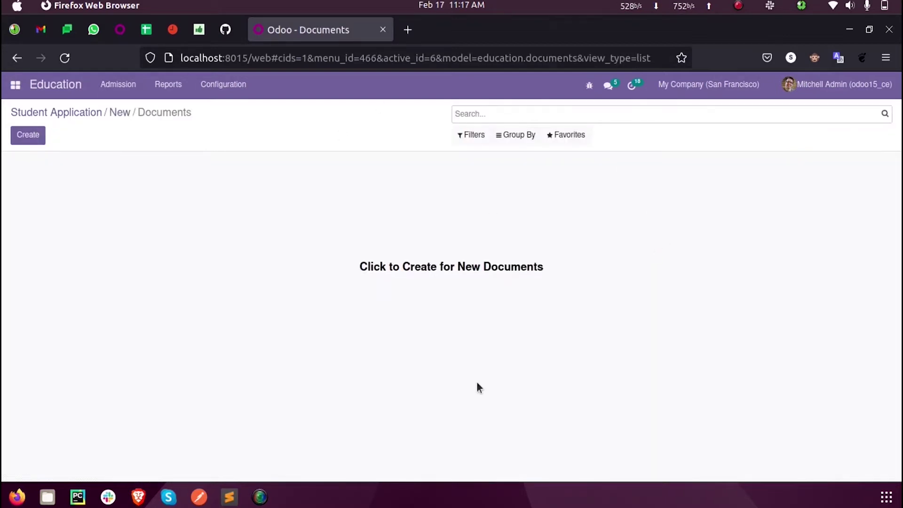
pyautogui.click(118, 113)
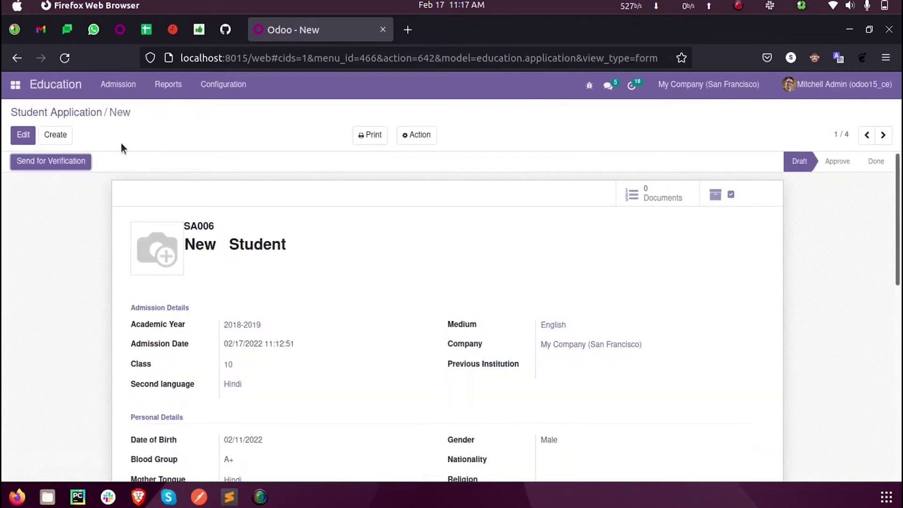
pyautogui.click(80, 501)
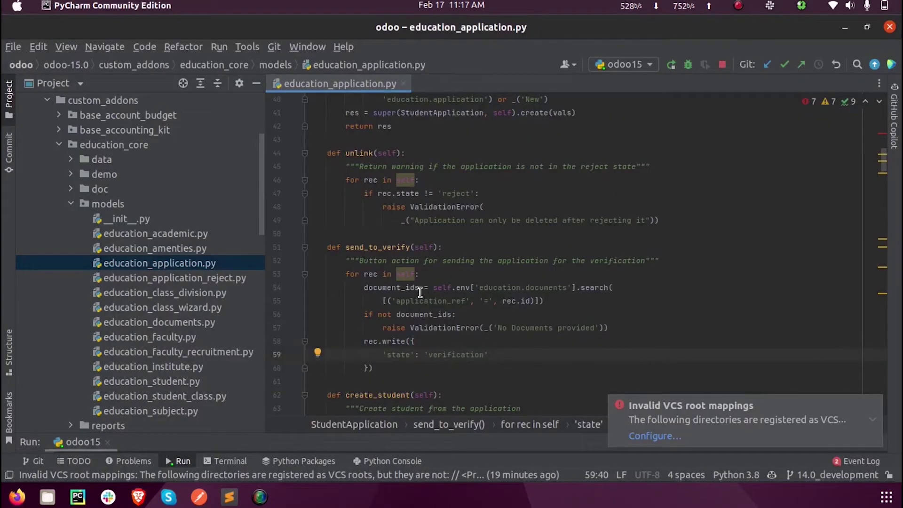
# Select the whole send_to_verify method in education_application.py and compare it with the Odoo form
pyautogui.moveTo(326, 247); pyautogui.dragTo(406, 361)
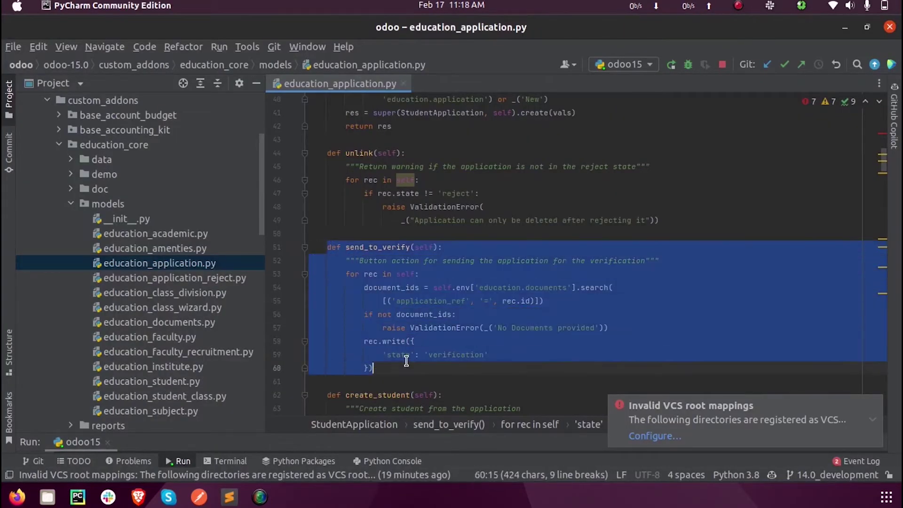
pyautogui.click(17, 497)
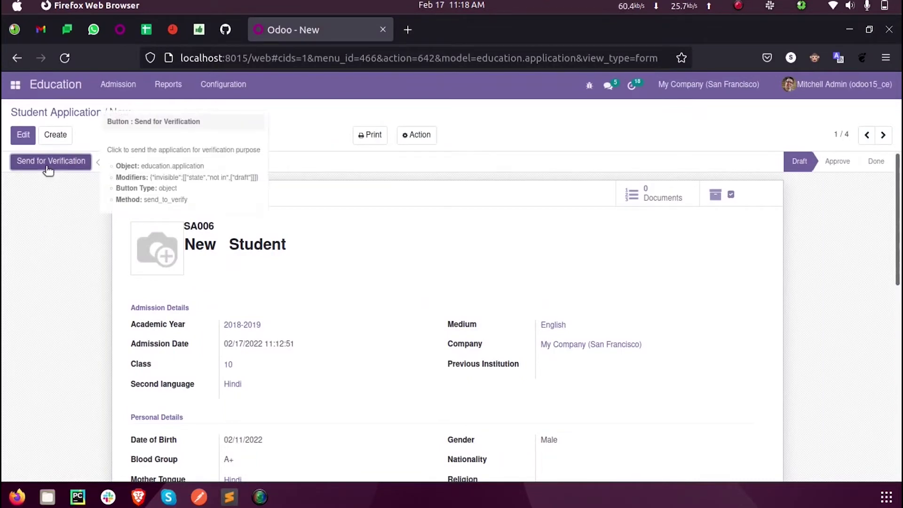
pyautogui.click(77, 497)
pyautogui.click(362, 252)
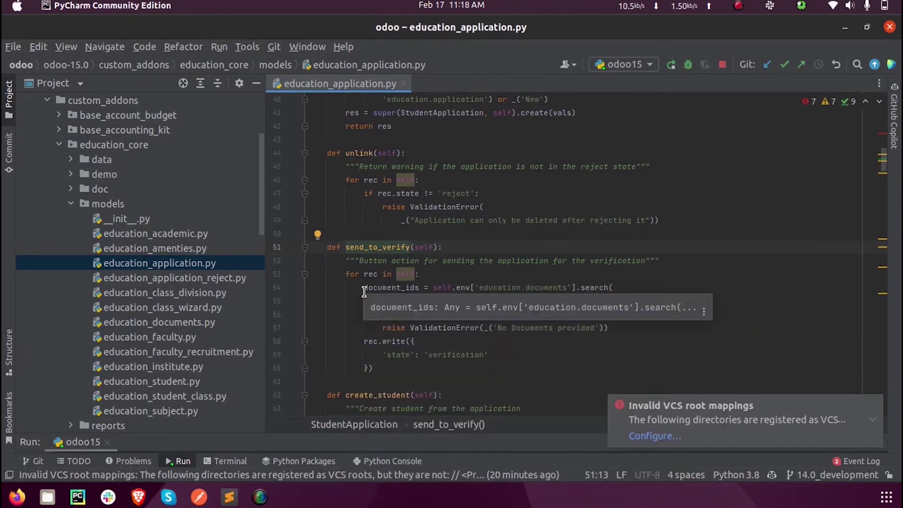
# Highlight the document search lines and the line-56 check that raises 'No Documents provided'
pyautogui.moveTo(364, 288); pyautogui.dragTo(558, 298)
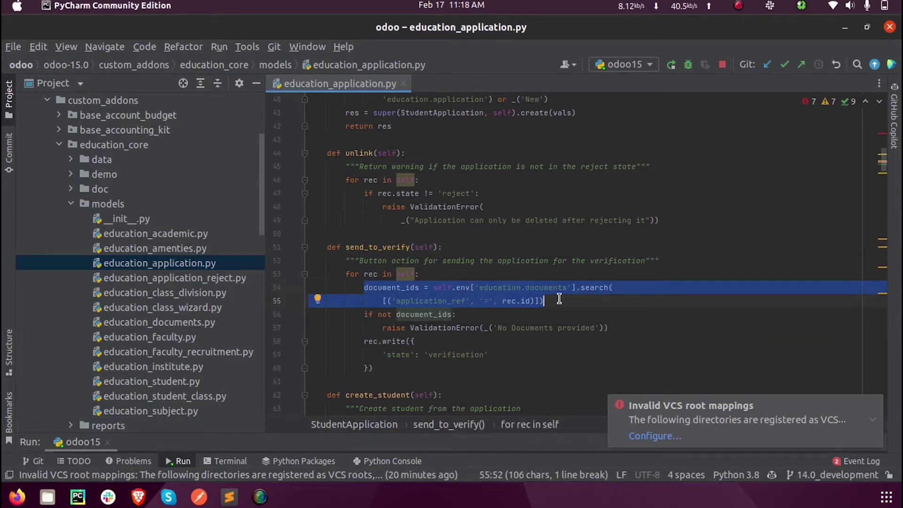
pyautogui.click(447, 328)
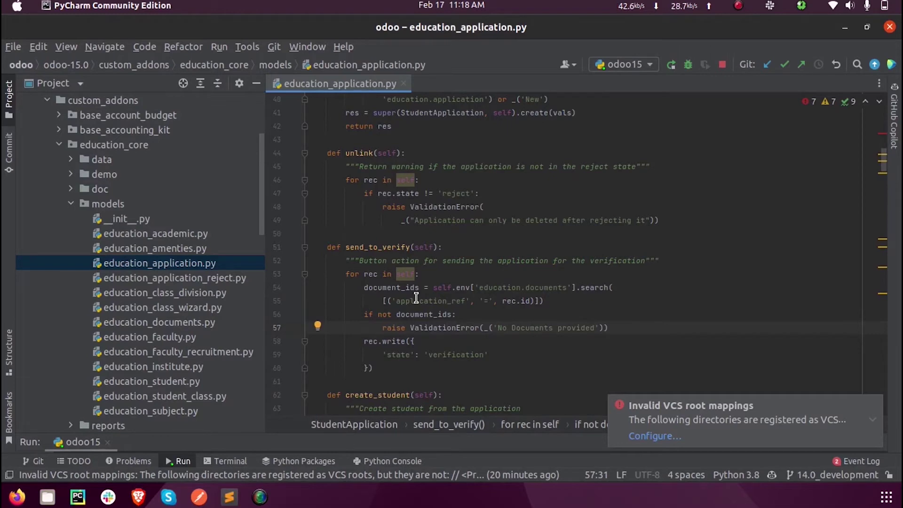
pyautogui.click(17, 496)
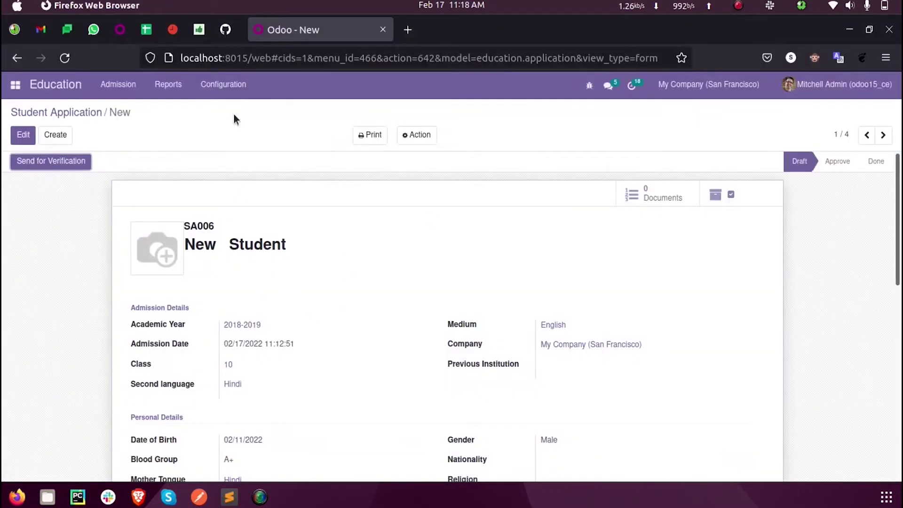
pyautogui.click(77, 497)
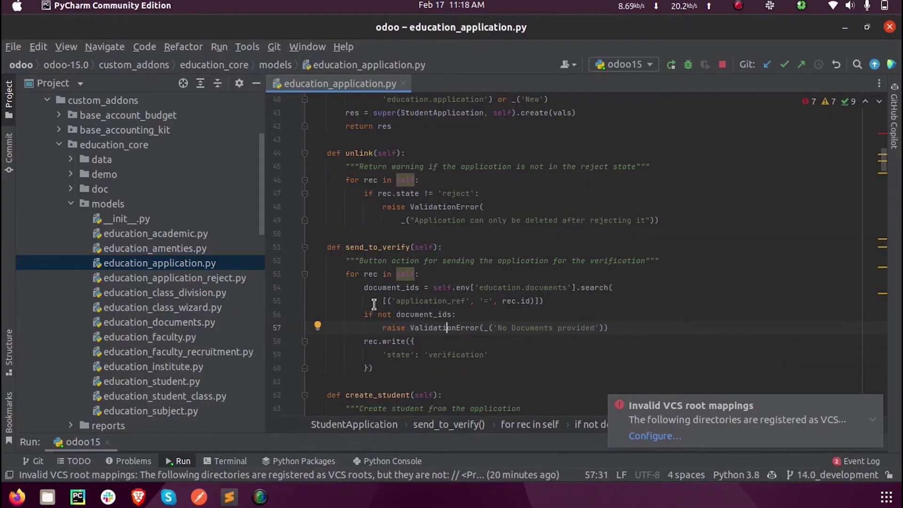
pyautogui.moveTo(364, 314); pyautogui.dragTo(447, 319)
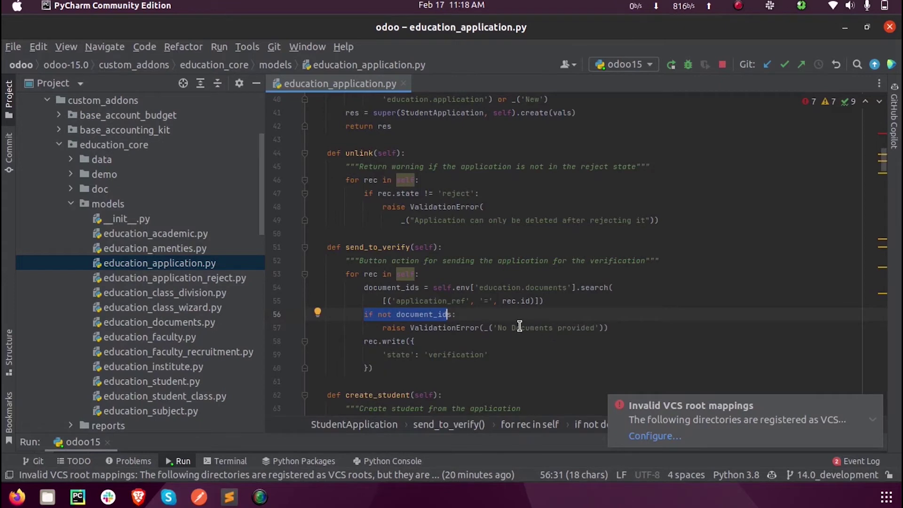
# Change the line-57 ValidationError text from 'No Documents provided' to 'Please attach Documents'
pyautogui.doubleClick(499, 327)
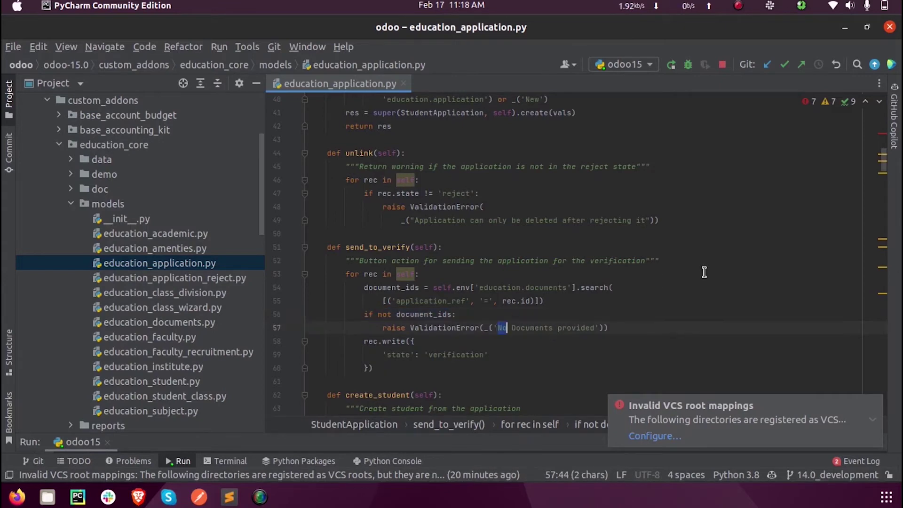
pyautogui.write('Please at')
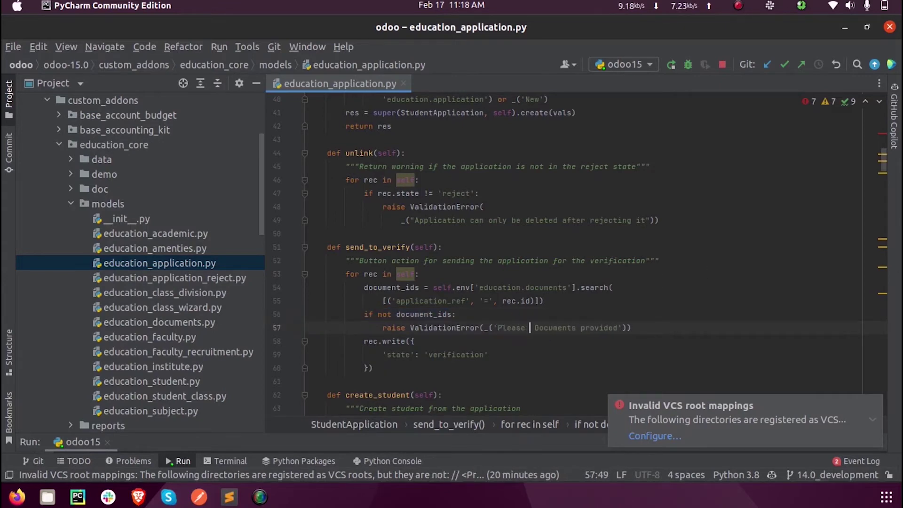
pyautogui.write('tach')
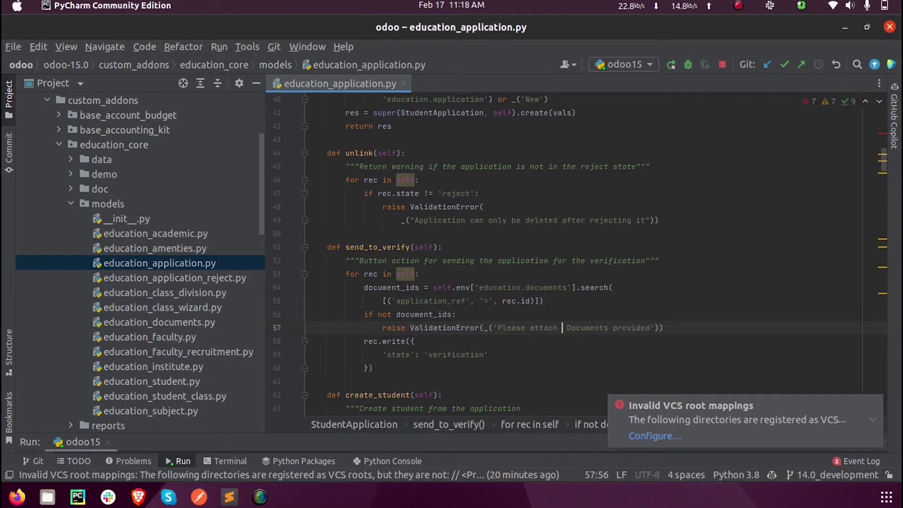
pyautogui.press('BackSpace')
pyautogui.click(621, 328)
pyautogui.doubleClick(623, 328)
pyautogui.press('BackSpace')
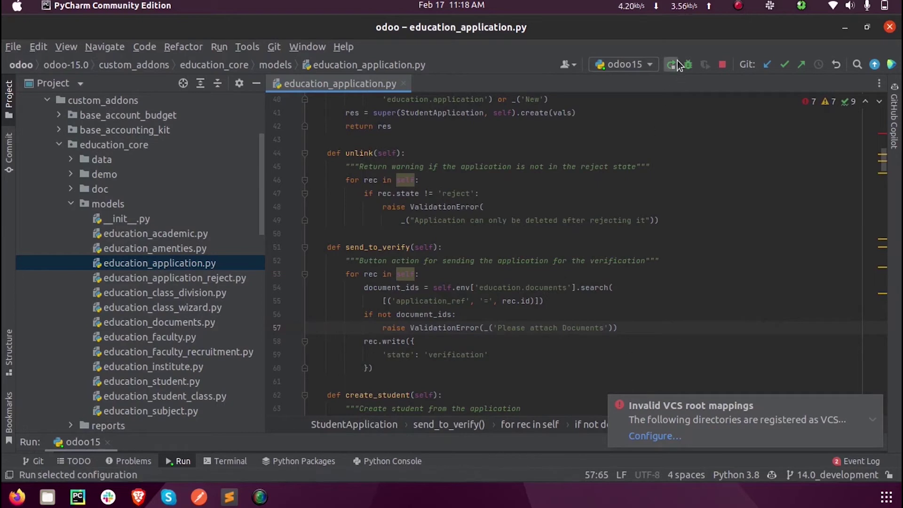
pyautogui.click(17, 496)
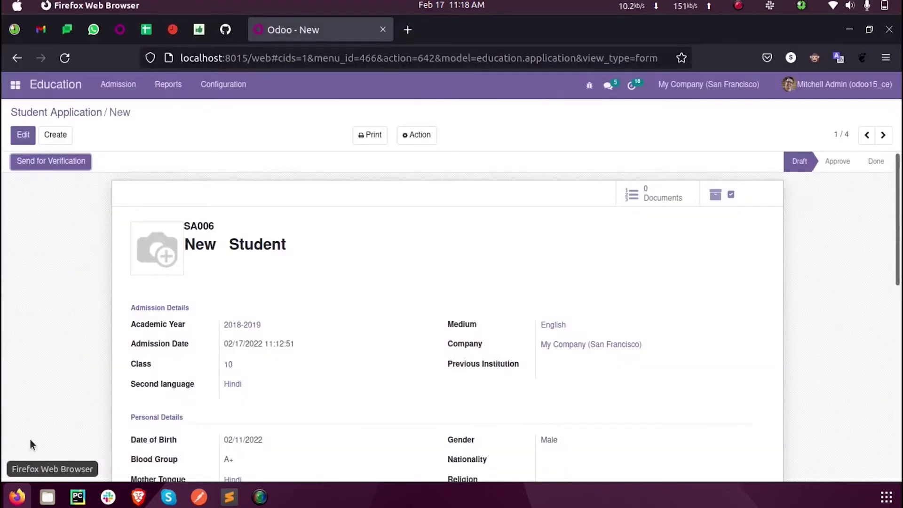
# Go to Odoo's Apps page and look at the Hospital Management app's options
pyautogui.click(7, 82)
pyautogui.click(24, 359)
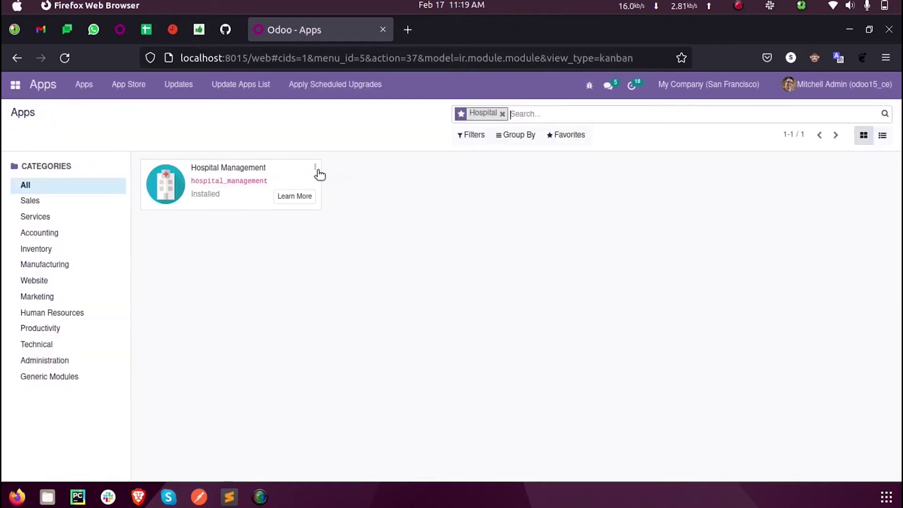
pyautogui.click(315, 169)
pyautogui.click(391, 201)
# Replace the Hospital filter with an 'educa' search and confirm Educational ERP Core is installed
pyautogui.click(501, 114)
pyautogui.write('educa')
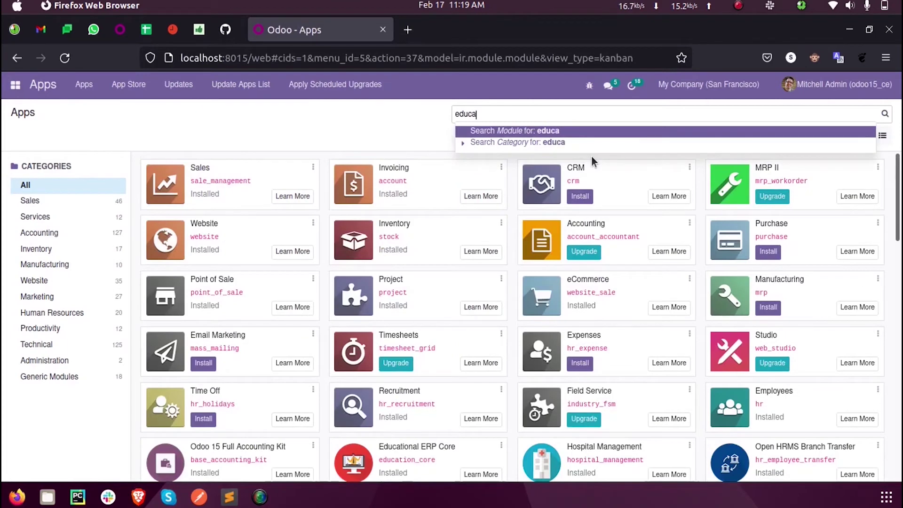
pyautogui.press('Return')
pyautogui.click(315, 167)
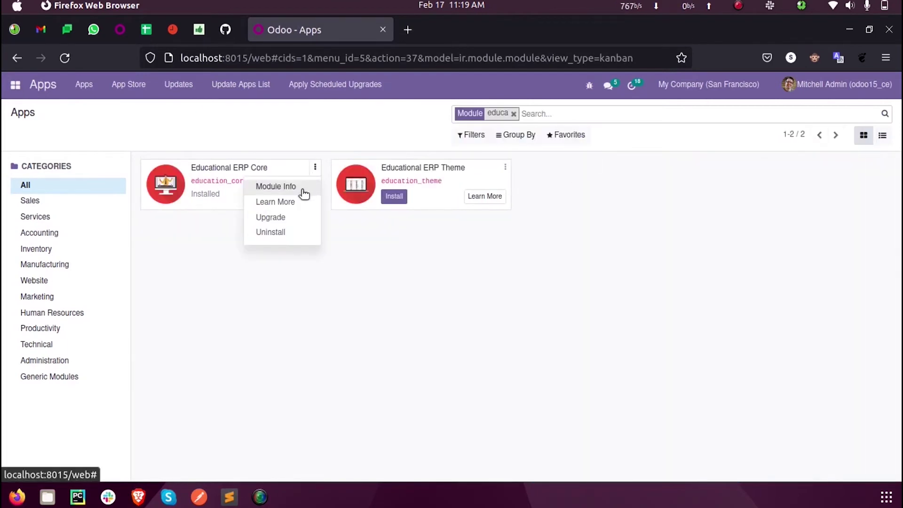
pyautogui.click(278, 216)
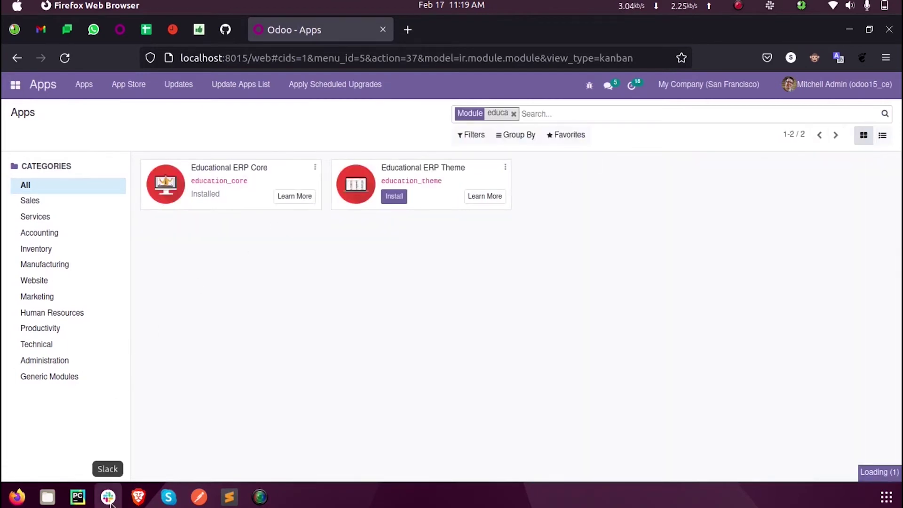
pyautogui.click(78, 497)
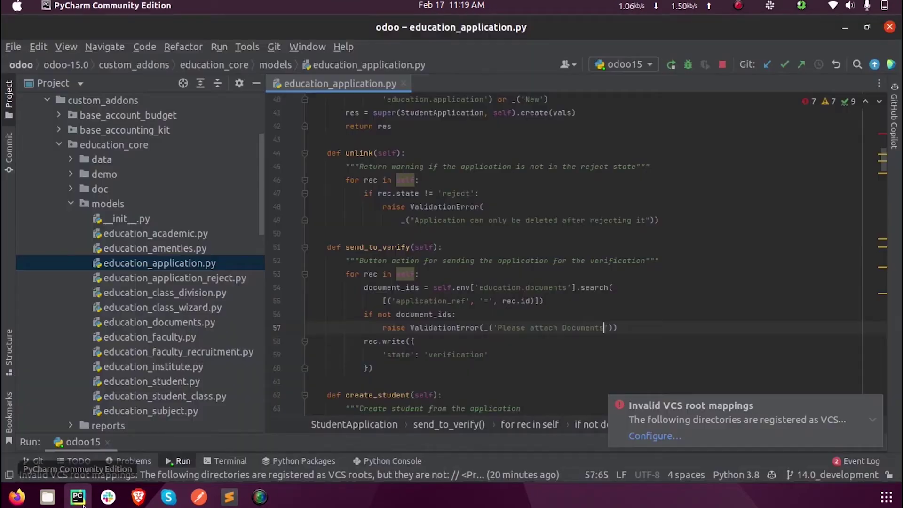
# Search education_application.py for ValidationError and unfold the imports at the file top
pyautogui.doubleClick(443, 329)
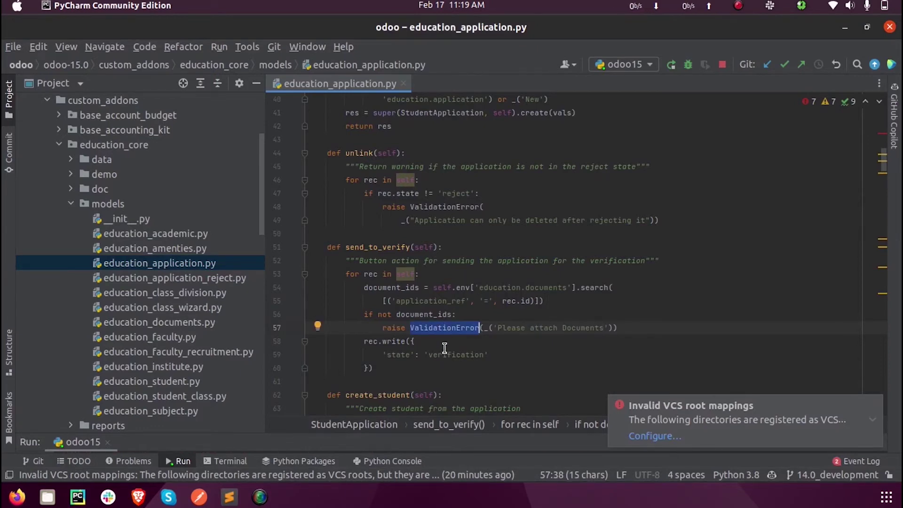
pyautogui.hotkey('ctrl', 'f')
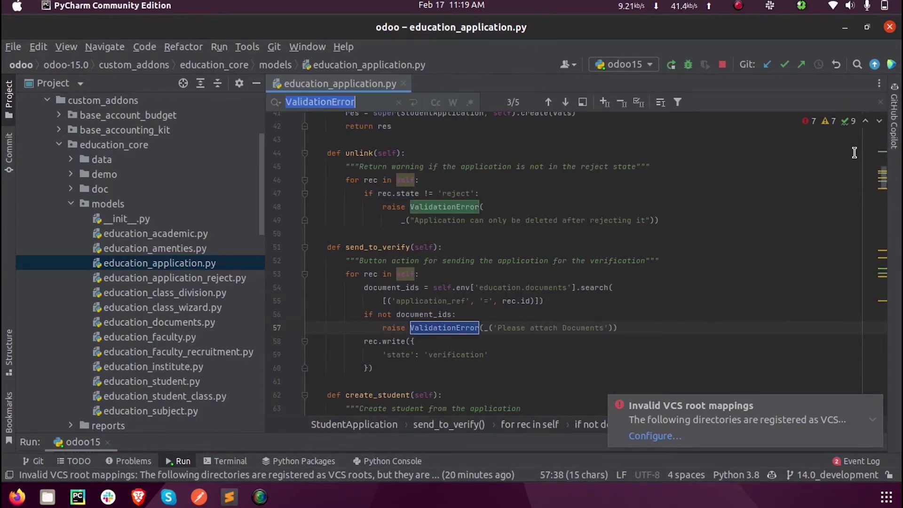
pyautogui.scroll(10, 879, 197)
pyautogui.scroll(-1, 426, 261)
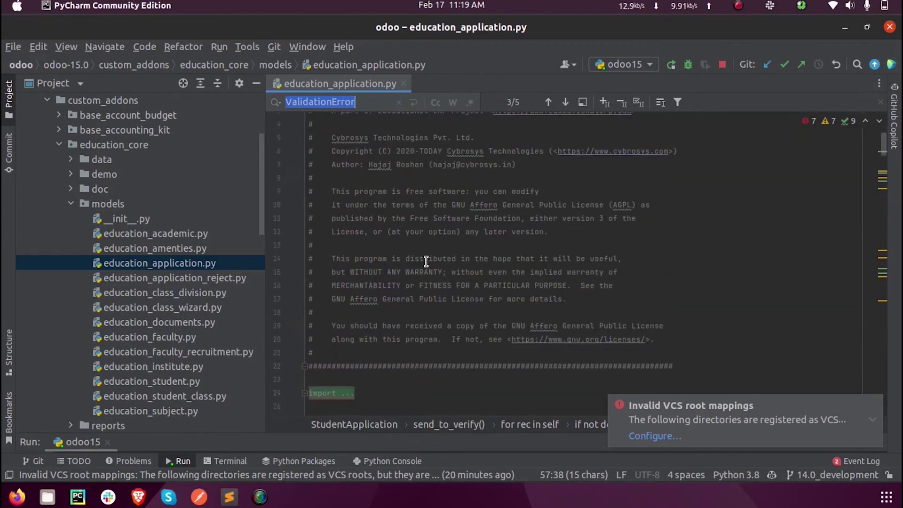
pyautogui.scroll(-3, 426, 262)
pyautogui.click(306, 263)
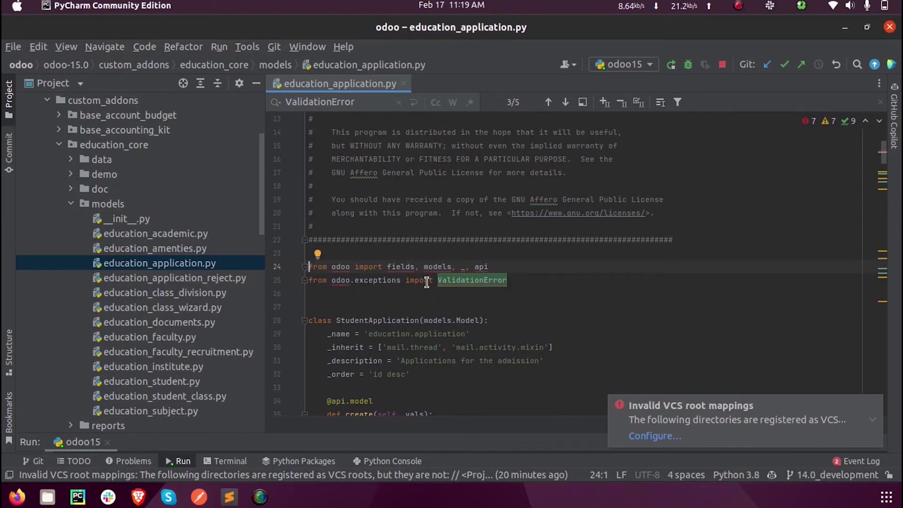
# Step from the line-25 ValidationError import through later uses down to send_to_verify
pyautogui.doubleClick(475, 281)
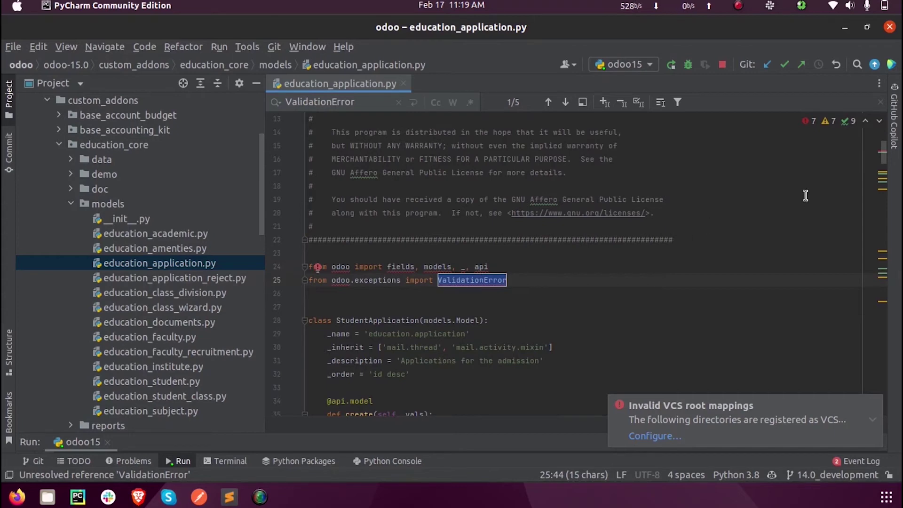
pyautogui.hotkey('ctrl', 'f')
pyautogui.click(565, 106)
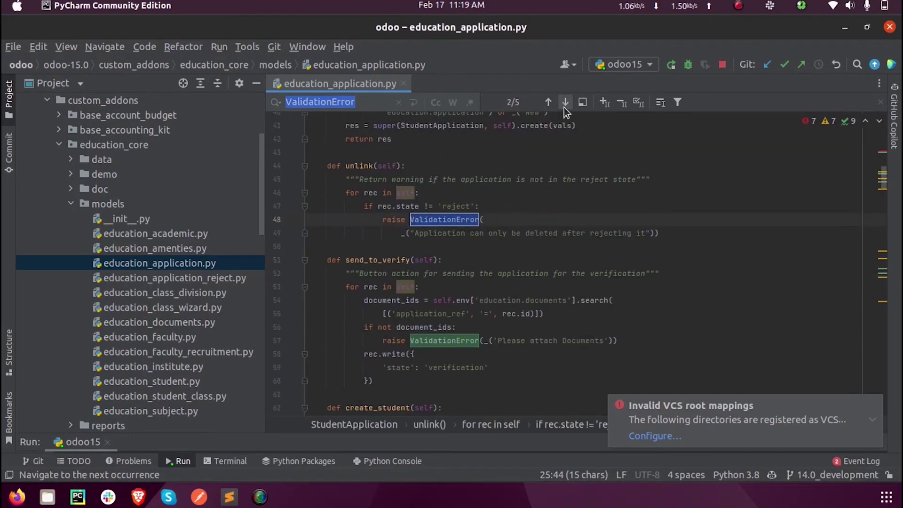
pyautogui.click(565, 103)
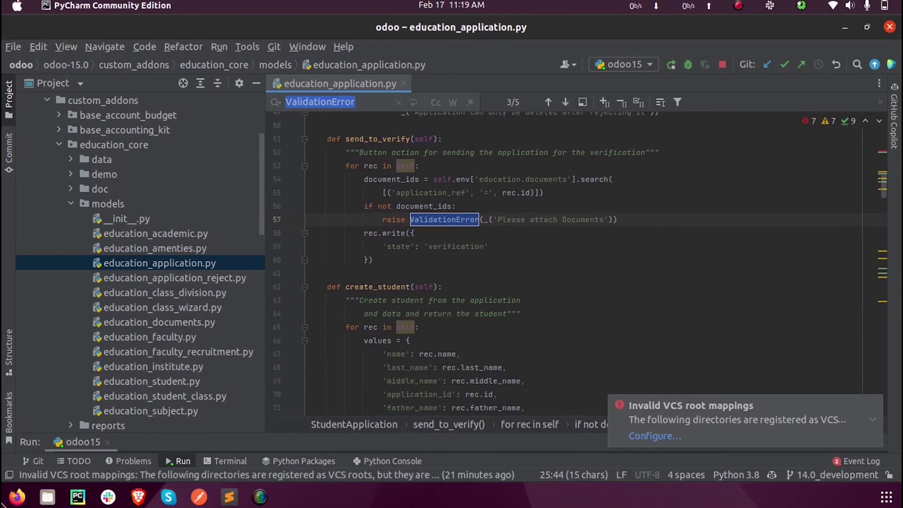
pyautogui.click(17, 496)
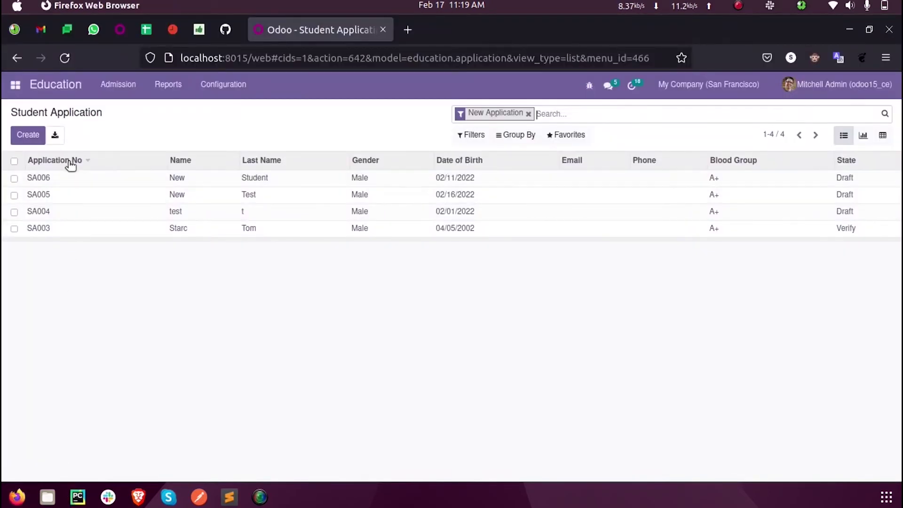
# Send SA006 for verification and dismiss the resulting 'Please attach Documents' validation error
pyautogui.click(85, 180)
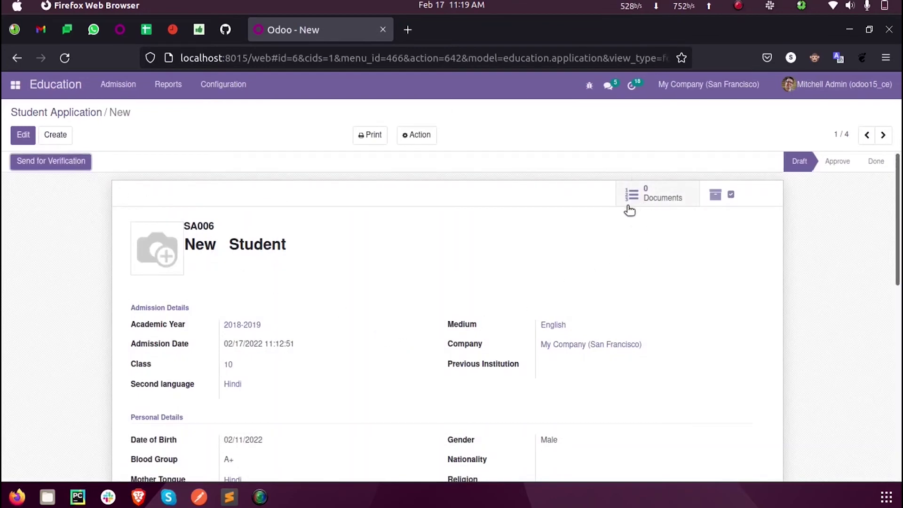
pyautogui.click(48, 162)
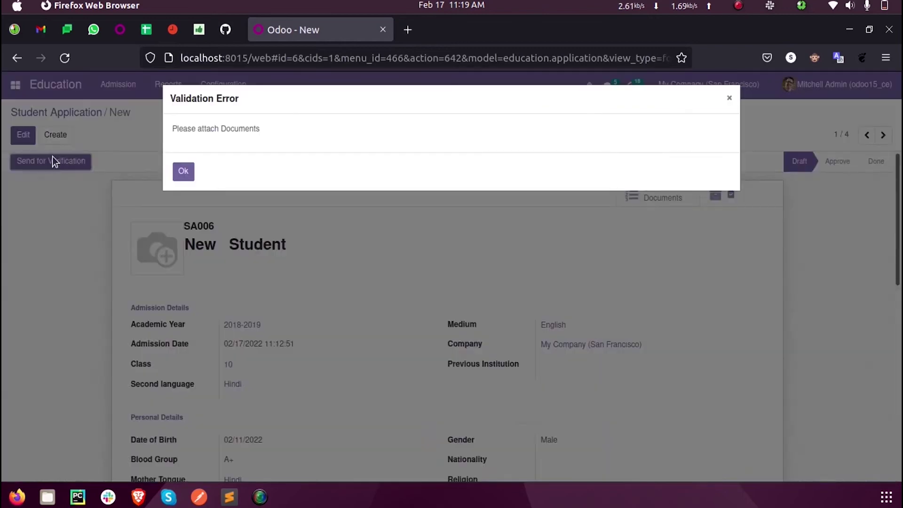
pyautogui.moveTo(177, 129); pyautogui.dragTo(252, 133)
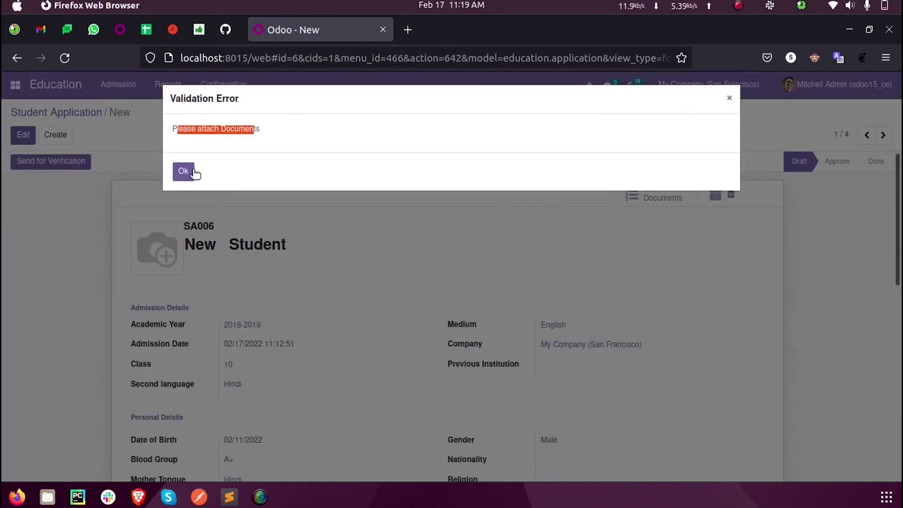
pyautogui.click(183, 172)
pyautogui.click(78, 497)
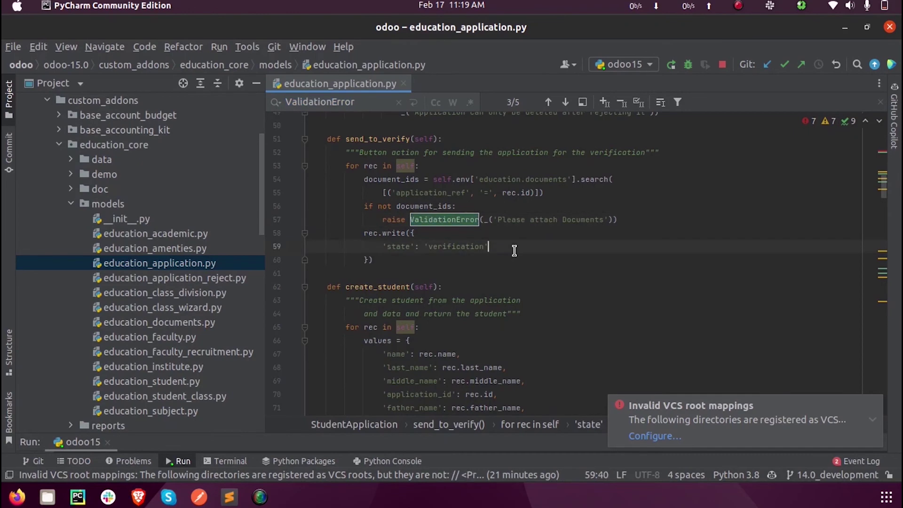
pyautogui.hotkey('ctrl', 'shift', 'f')
pyautogui.write('use')
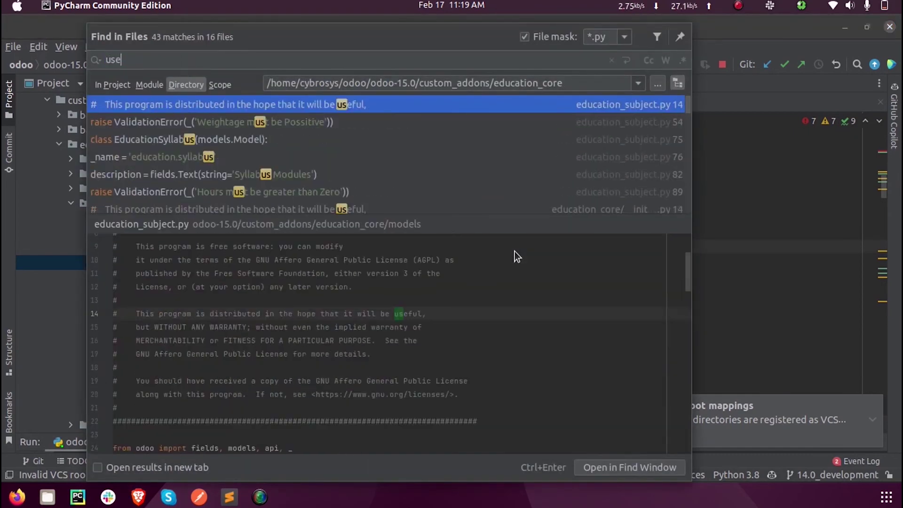
pyautogui.write('r')
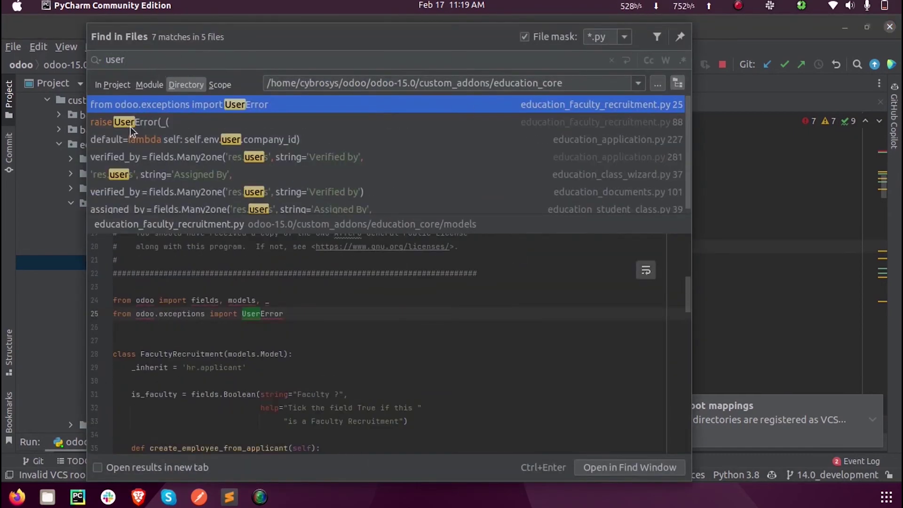
pyautogui.click(131, 123)
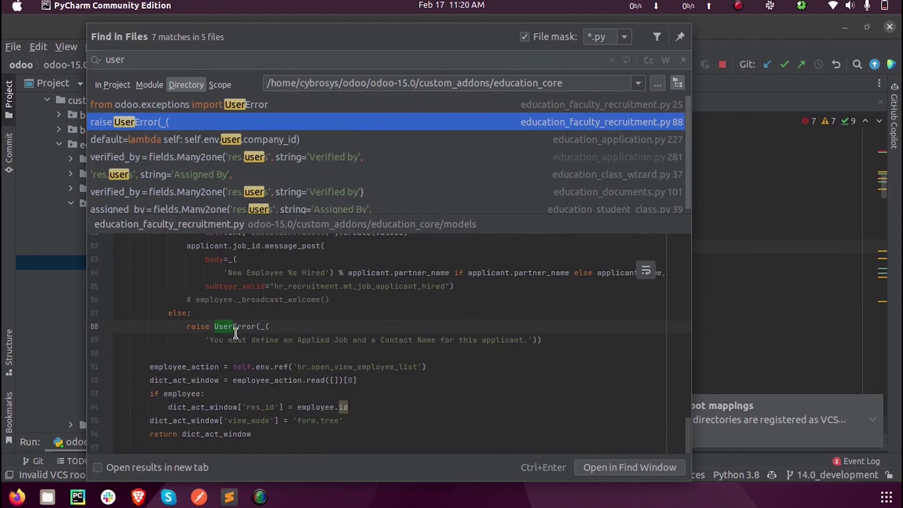
pyautogui.doubleClick(233, 325)
pyautogui.hotkey('ctrl', 'f')
pyautogui.click(369, 244)
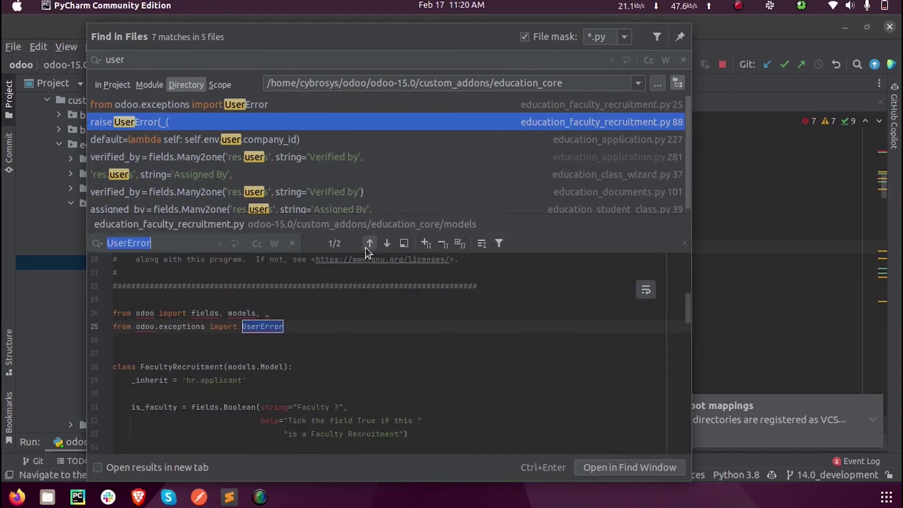
pyautogui.click(289, 325)
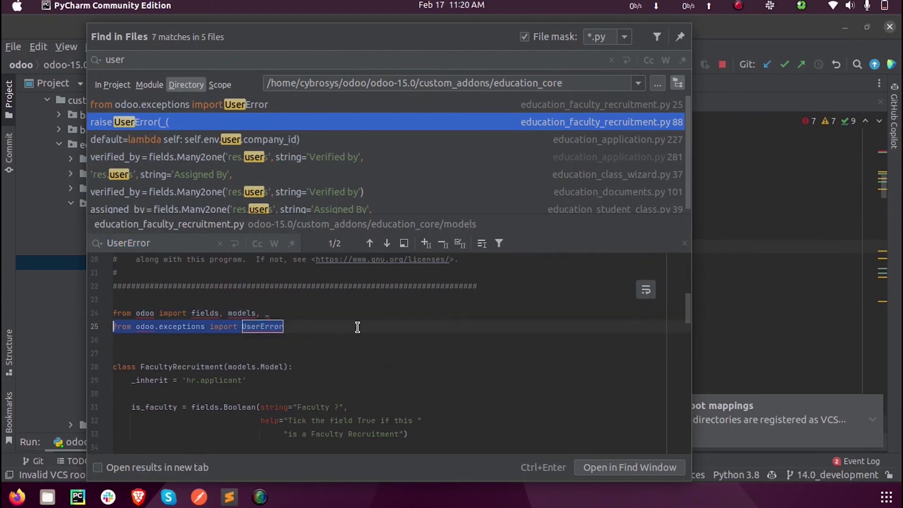
pyautogui.hotkey('shift', 'End')
pyautogui.click(711, 291)
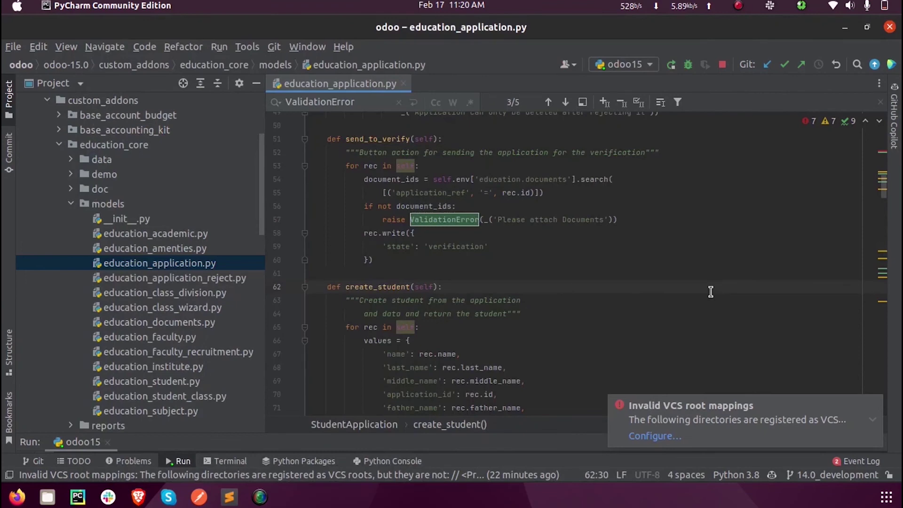